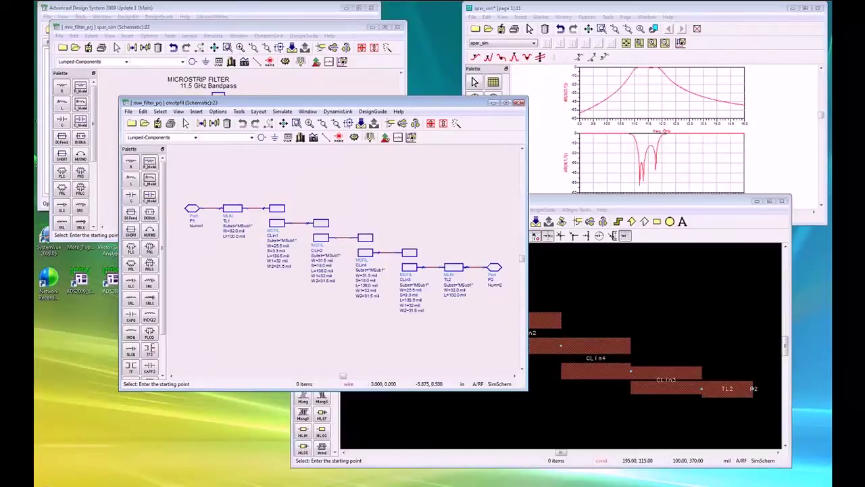
# Zoom into the schematic and cycle through the test schematic, S-parameter plots and filter circuit, ending on the layout.
pyautogui.scroll(1, 322, 254)
pyautogui.scroll(1, 321, 253)
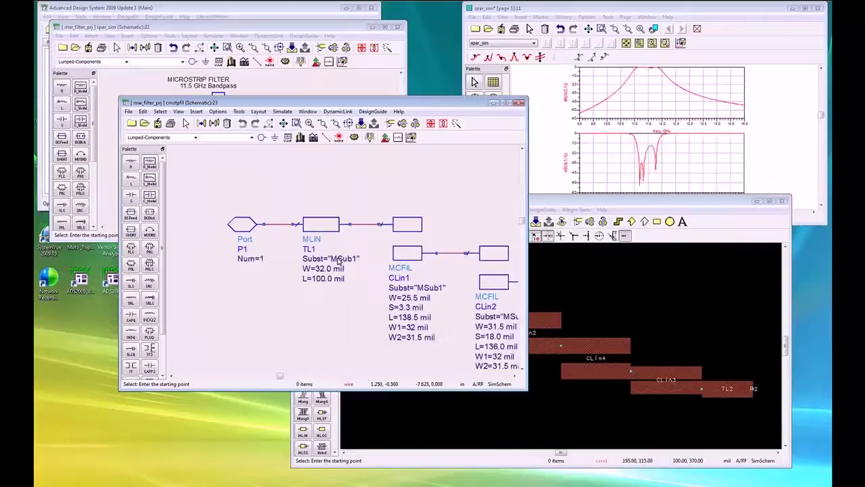
pyautogui.scroll(1, 321, 253)
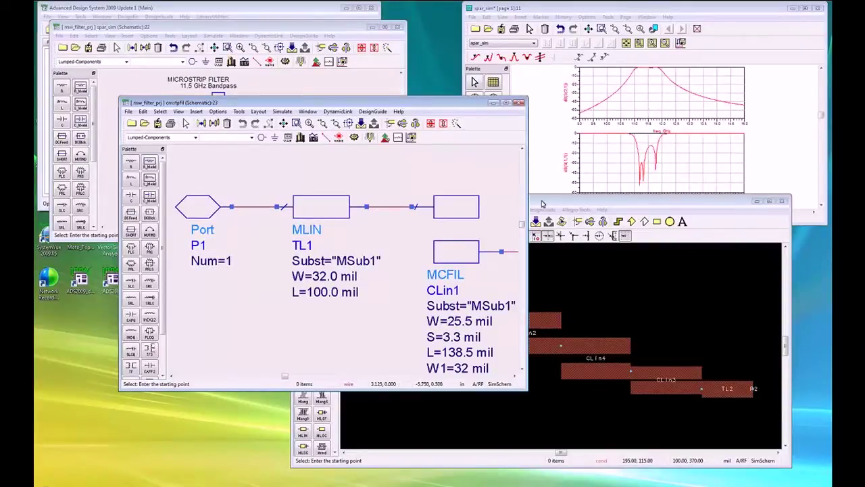
pyautogui.click(541, 203)
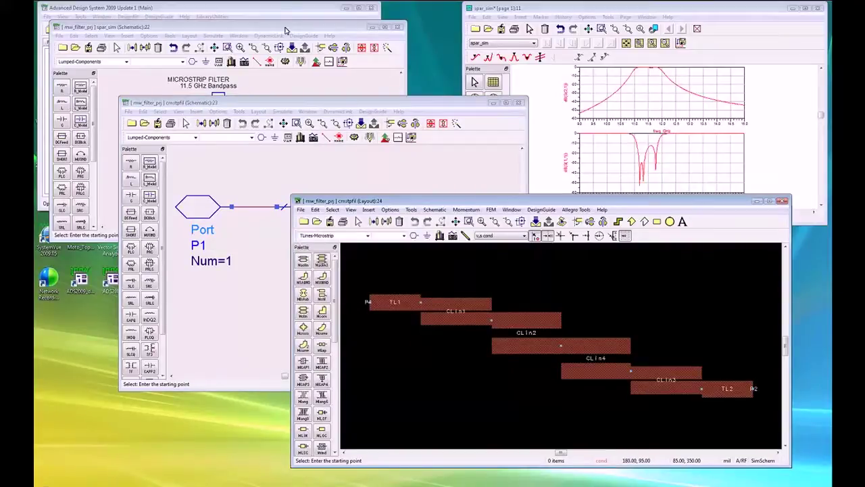
pyautogui.click(236, 94)
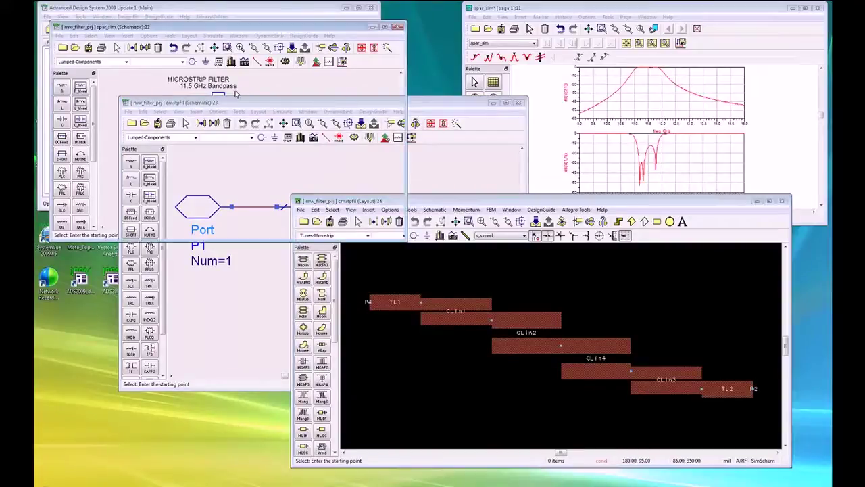
pyautogui.click(591, 10)
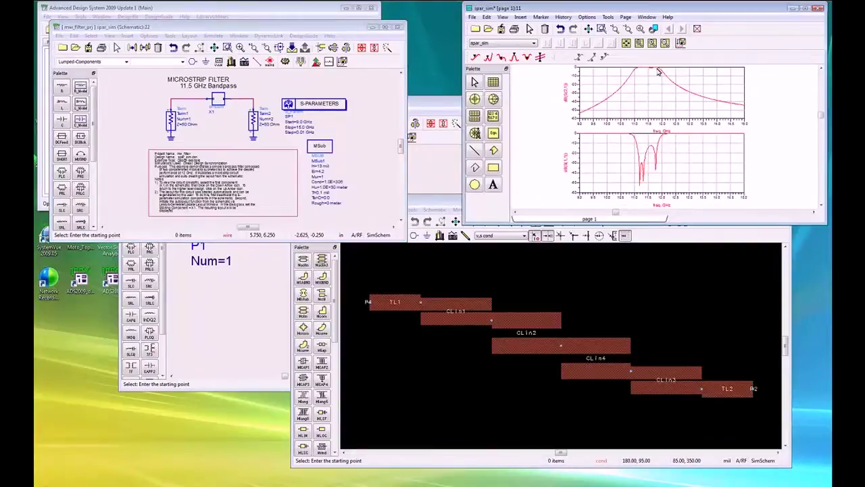
pyautogui.click(425, 106)
pyautogui.click(541, 270)
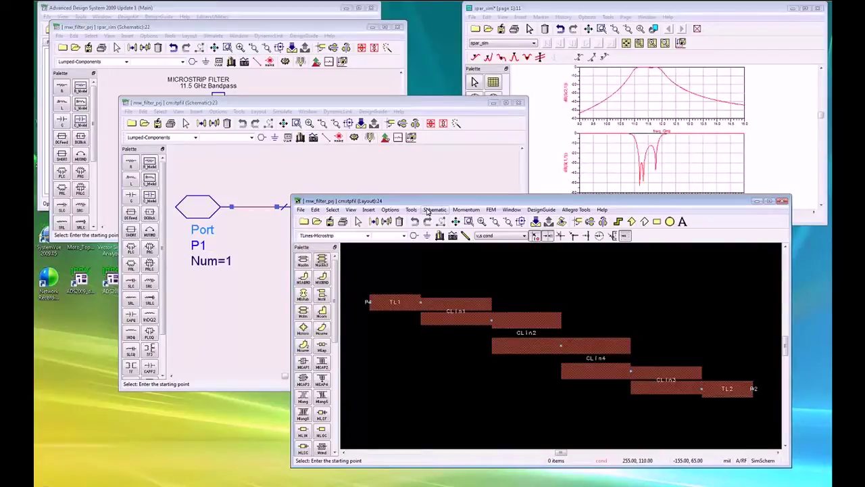
# Export the filter layout with File type Cadence/PCB and dismiss the completion message.
pyautogui.click(300, 210)
pyautogui.click(315, 347)
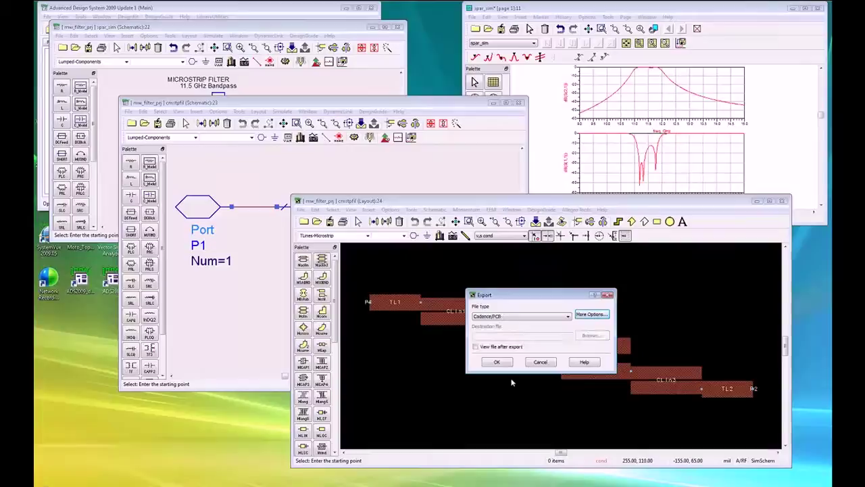
pyautogui.click(497, 363)
pyautogui.click(462, 256)
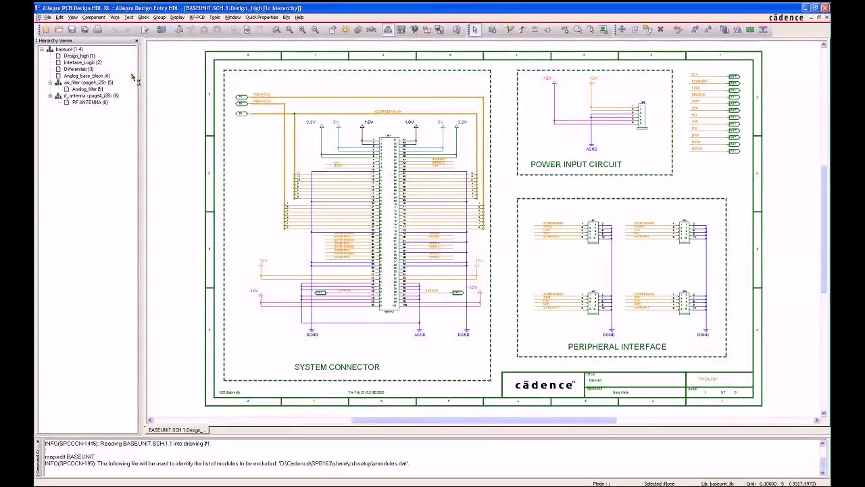
# Step through Interface_Logic and Differentials to the Analog_base_block page, then begin exiting Design Entry.
pyautogui.doubleClick(85, 62)
pyautogui.doubleClick(78, 69)
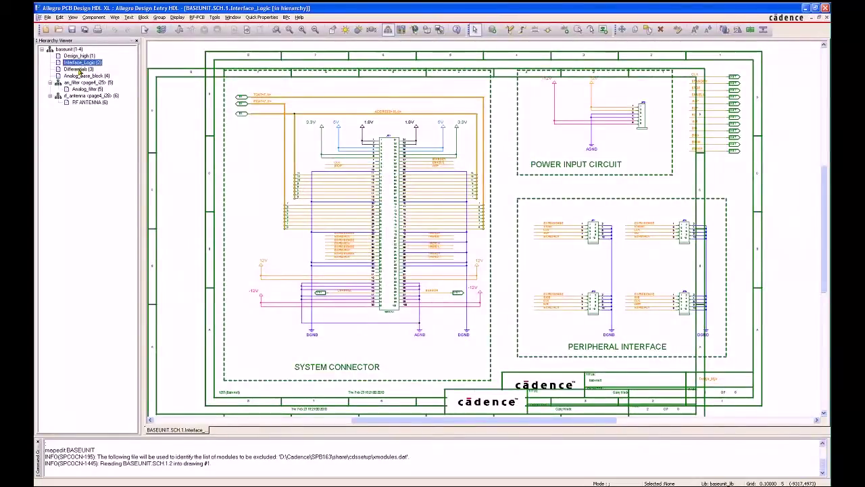
pyautogui.doubleClick(85, 76)
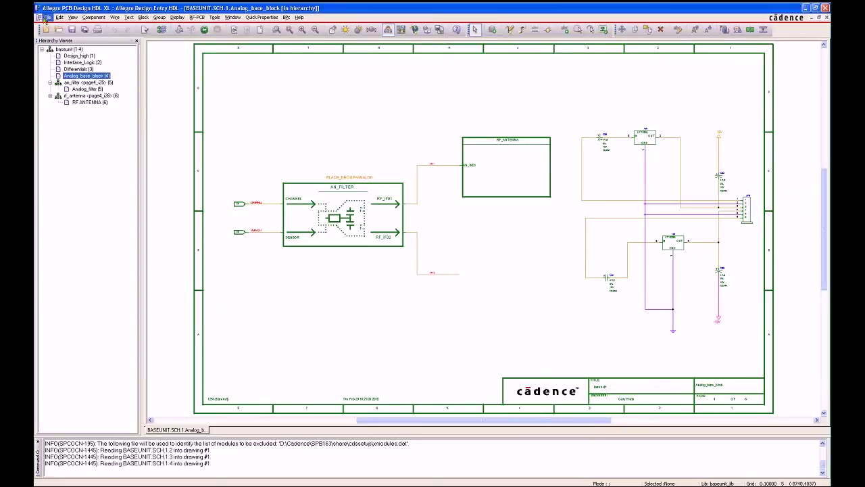
pyautogui.click(47, 16)
# Close Design Entry and import schematic.iff from the exported folder via RF PCB IFF import.
pyautogui.click(68, 204)
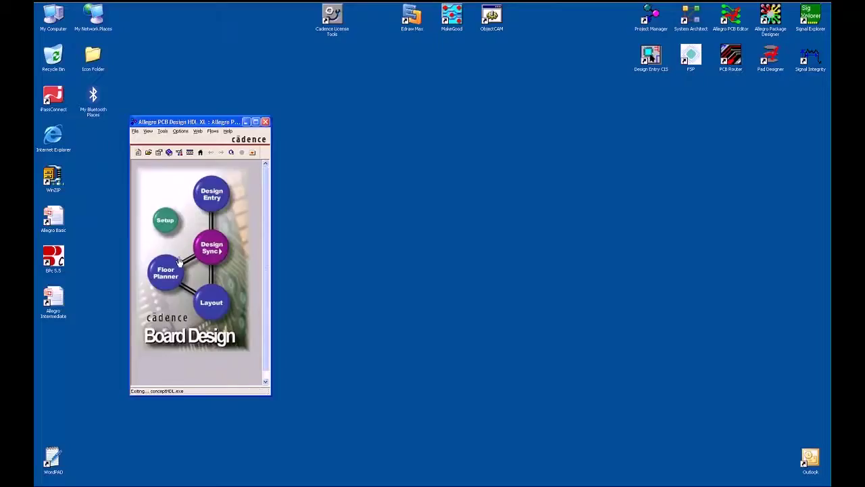
pyautogui.click(135, 130)
pyautogui.moveTo(149, 204)
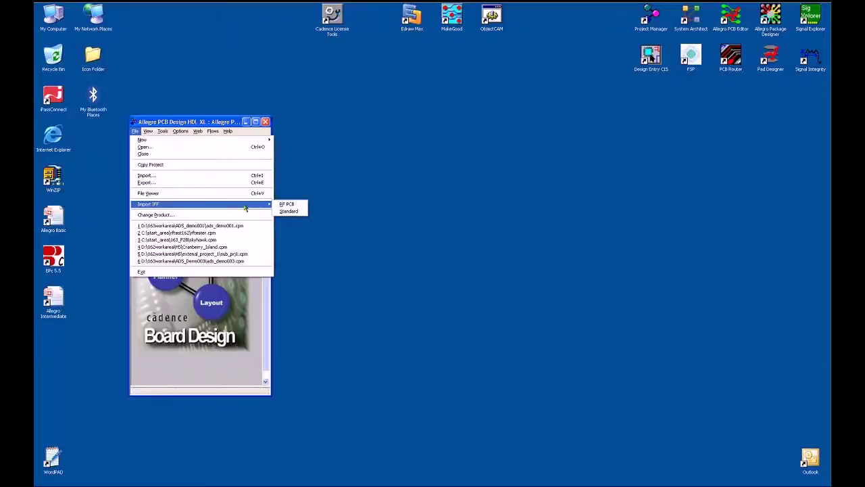
pyautogui.click(285, 204)
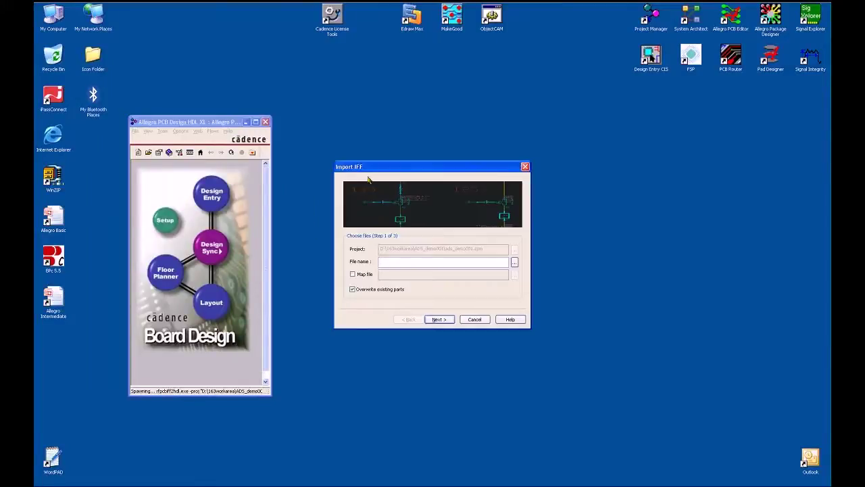
pyautogui.click(514, 264)
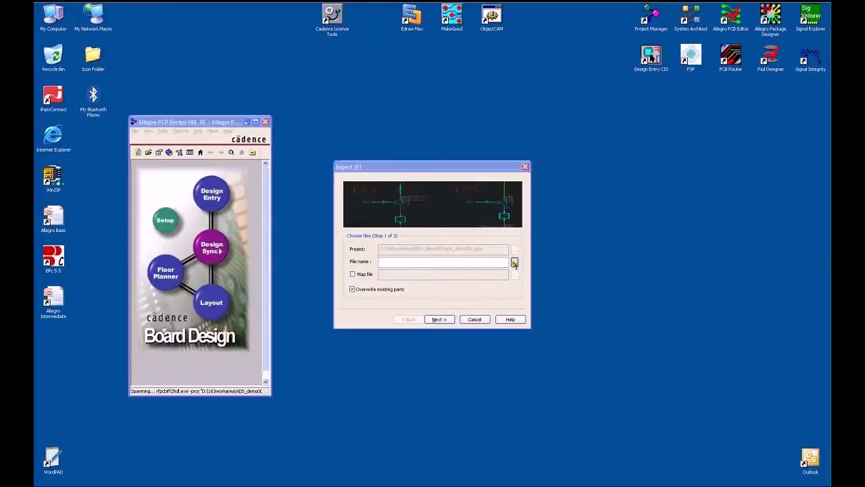
pyautogui.doubleClick(373, 211)
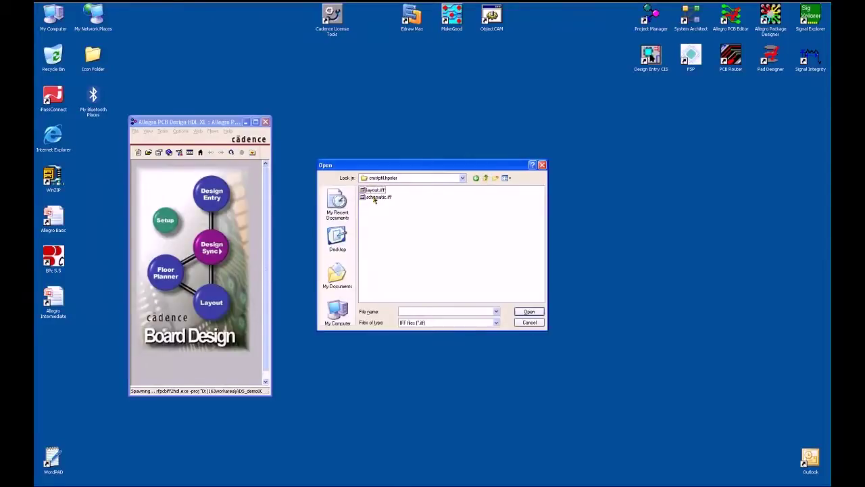
pyautogui.click(379, 197)
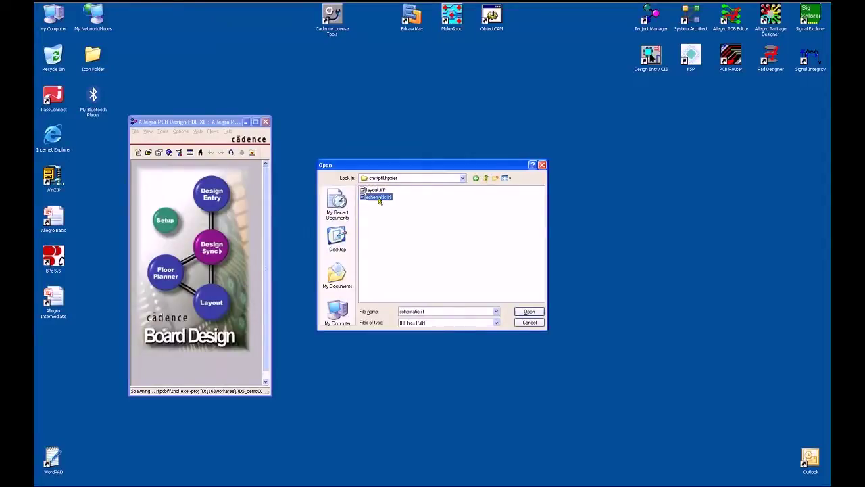
pyautogui.click(530, 313)
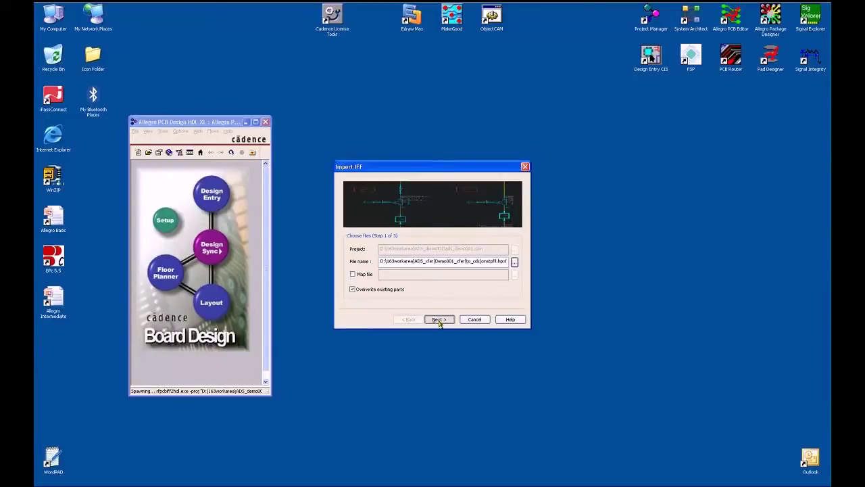
pyautogui.click(439, 322)
# Place one CMSTPFIL part from demo1_mw_filter_prj below RF_ANTENNA on Analog_base_block.
pyautogui.click(432, 261)
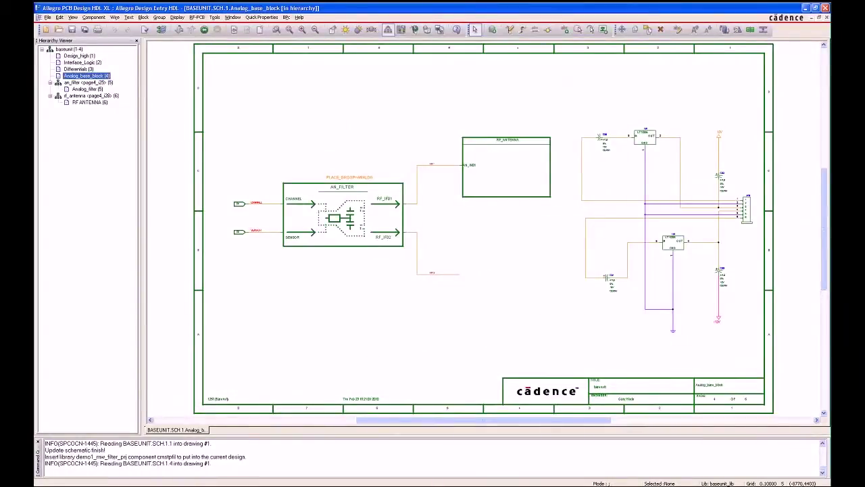
pyautogui.click(93, 17)
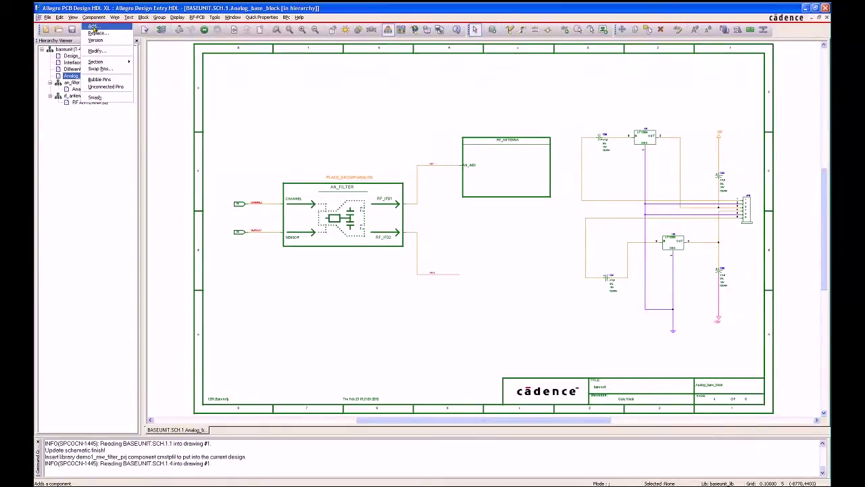
pyautogui.click(94, 27)
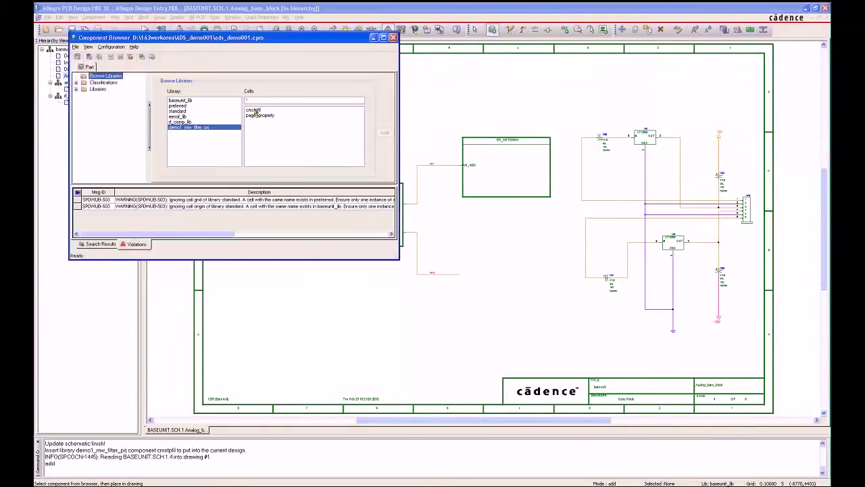
pyautogui.click(384, 132)
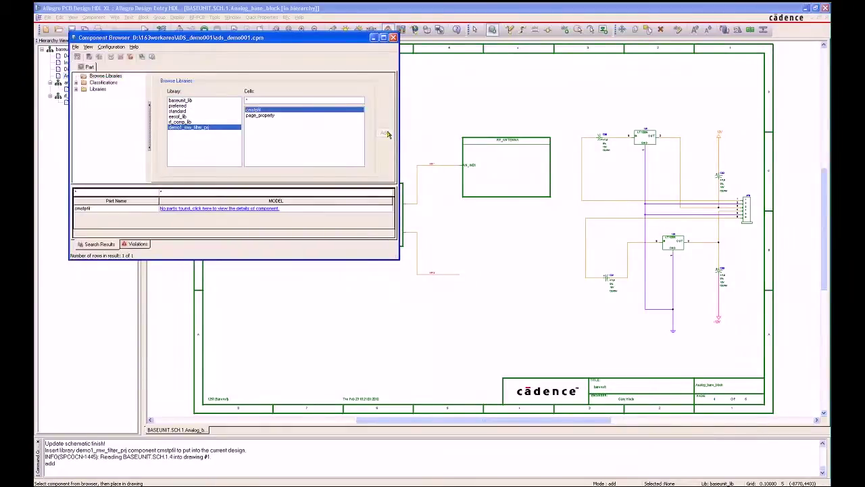
pyautogui.click(481, 274)
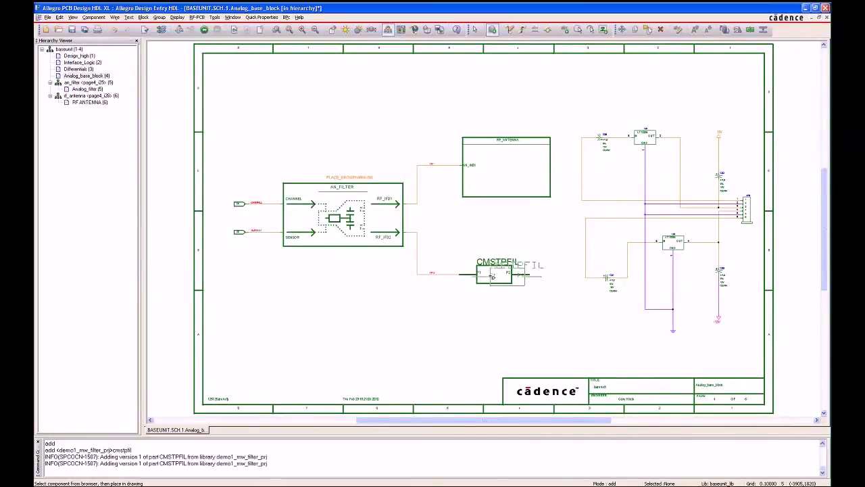
pyautogui.press('Escape')
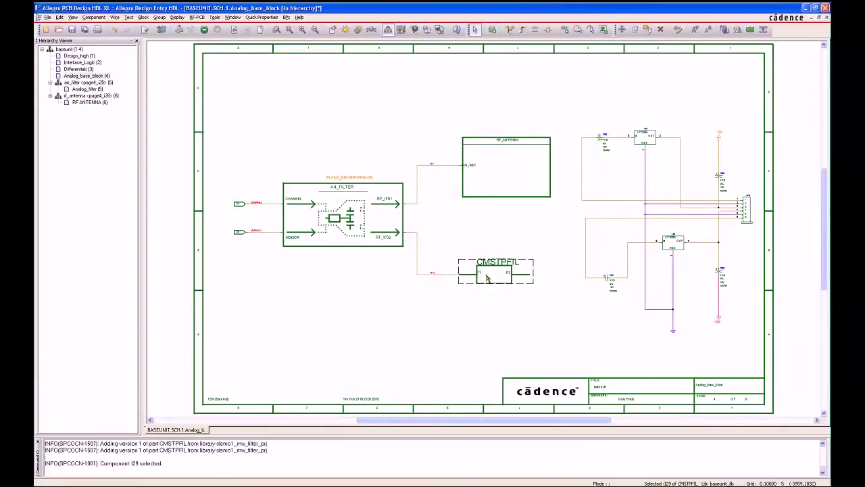
# Descend into CMSTPFIL and show the attributes of MLIN microstrip line I6.
pyautogui.rightClick(487, 277)
pyautogui.click(528, 451)
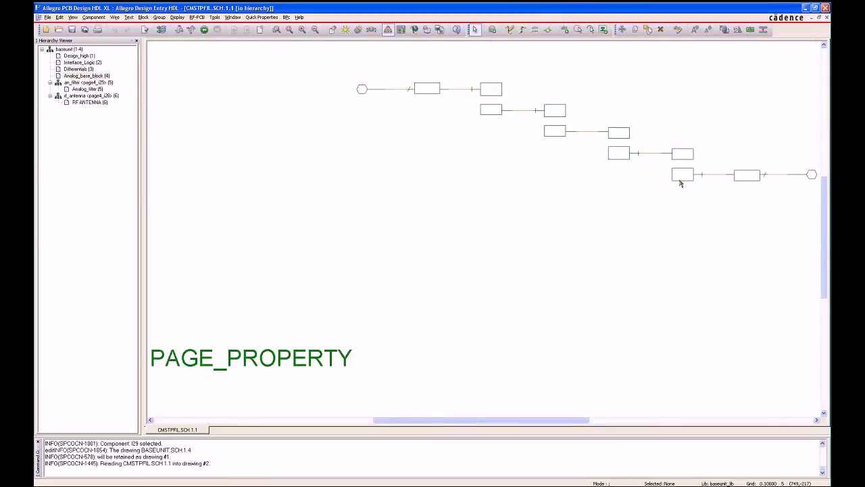
pyautogui.click(427, 94)
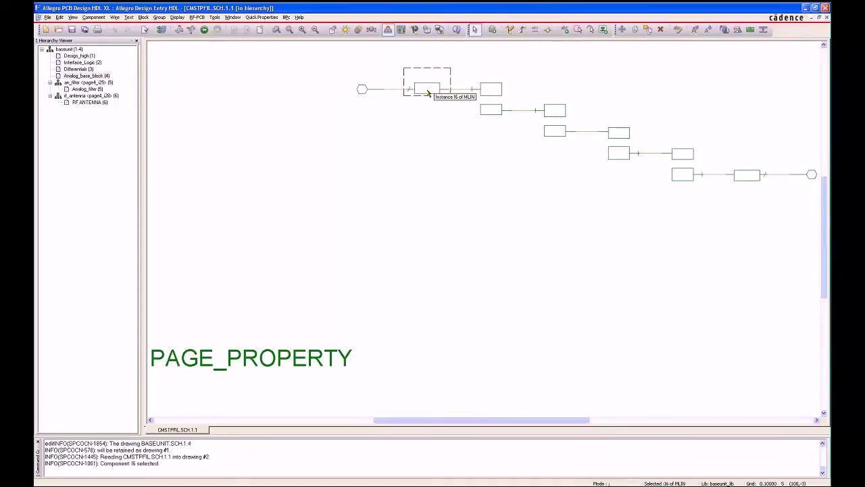
pyautogui.rightClick(428, 93)
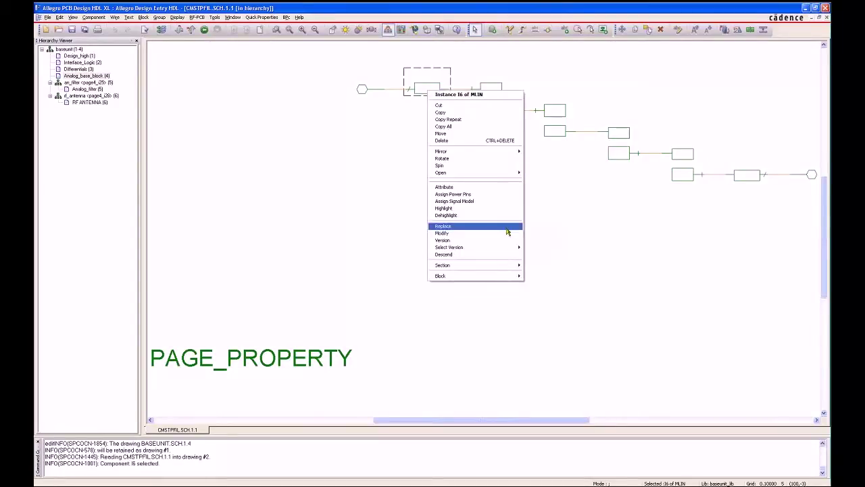
pyautogui.click(455, 188)
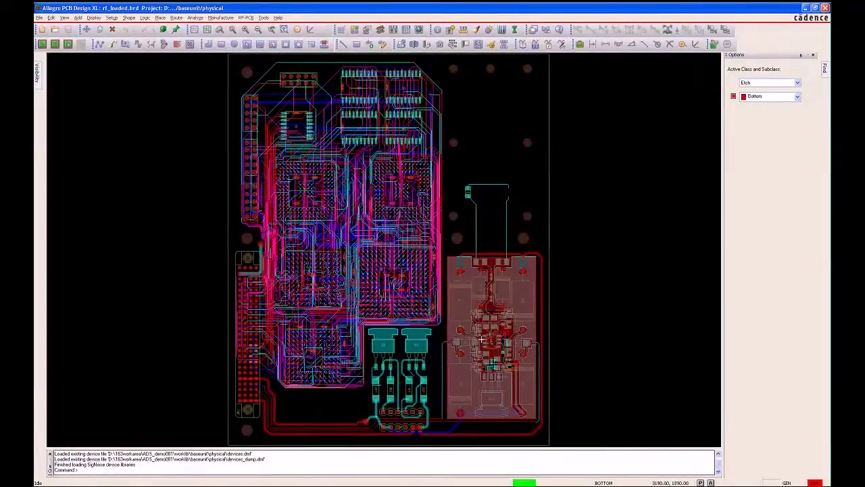
# Bring up rf_loaded.brd in PCB Editor and start RF-PCB Quickplace.
pyautogui.click(470, 201)
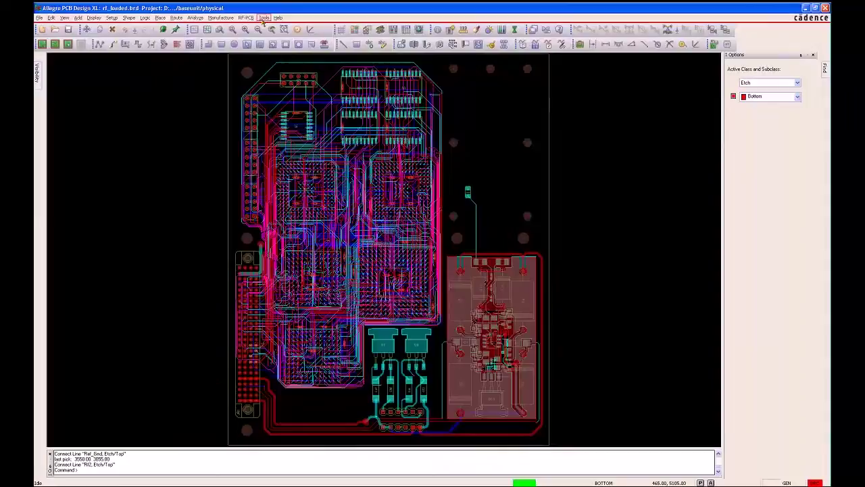
pyautogui.click(273, 44)
# Quickplace all RF components along the top edge, then zoom in on RFU1–RFU6.
pyautogui.moveTo(805, 206); pyautogui.dragTo(805, 249)
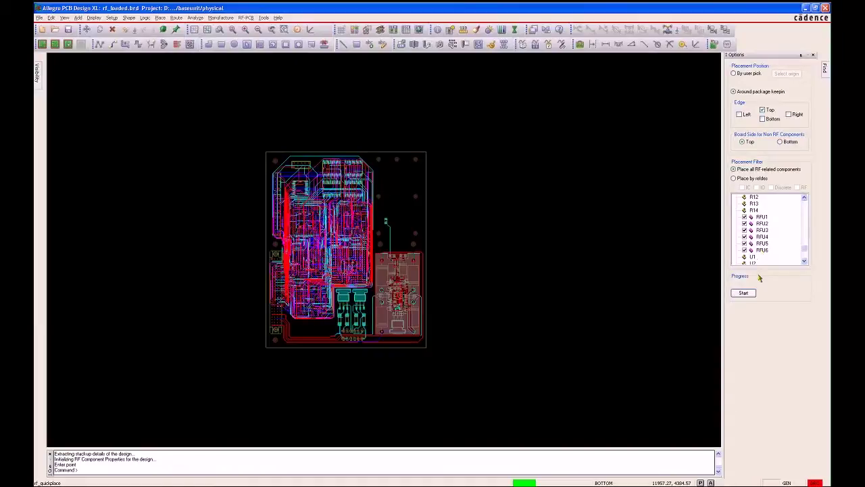
pyautogui.click(744, 293)
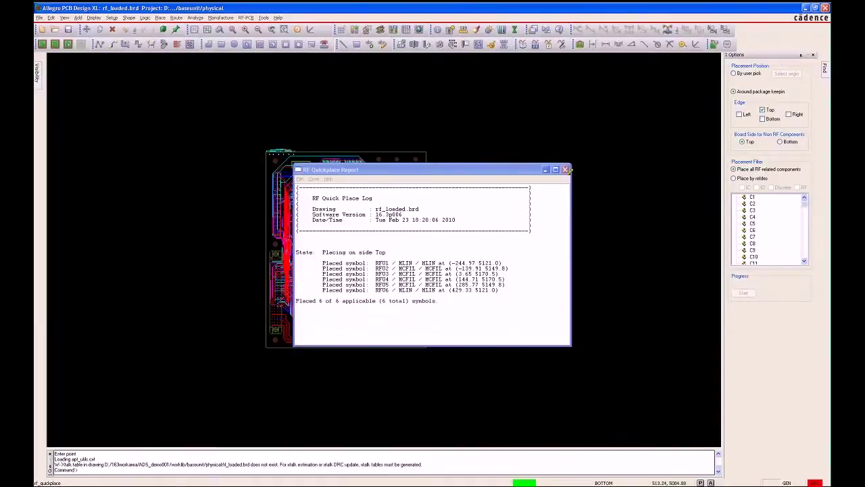
pyautogui.click(565, 170)
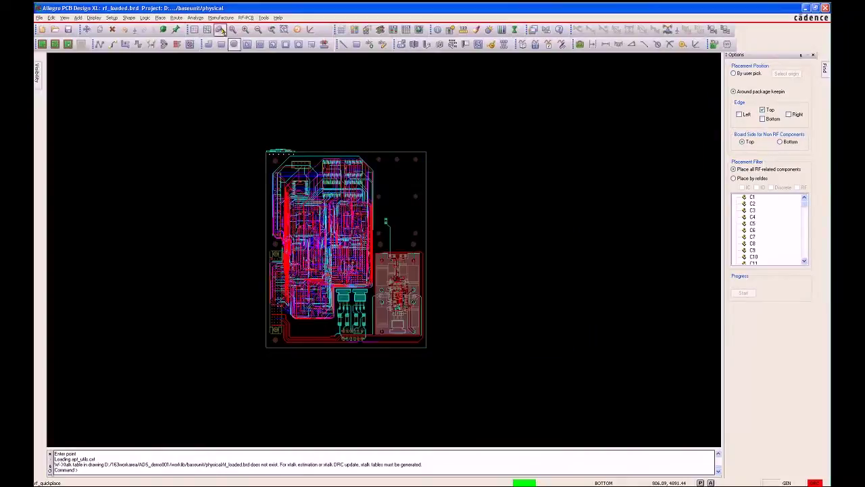
pyautogui.click(219, 29)
pyautogui.click(257, 130)
pyautogui.click(325, 169)
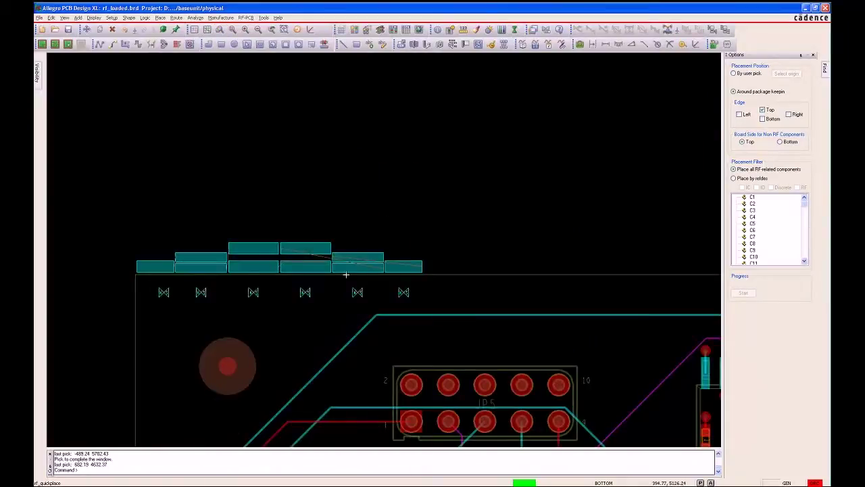
# Move the six RF filter parts as a group into the board beside C40.
pyautogui.click(52, 17)
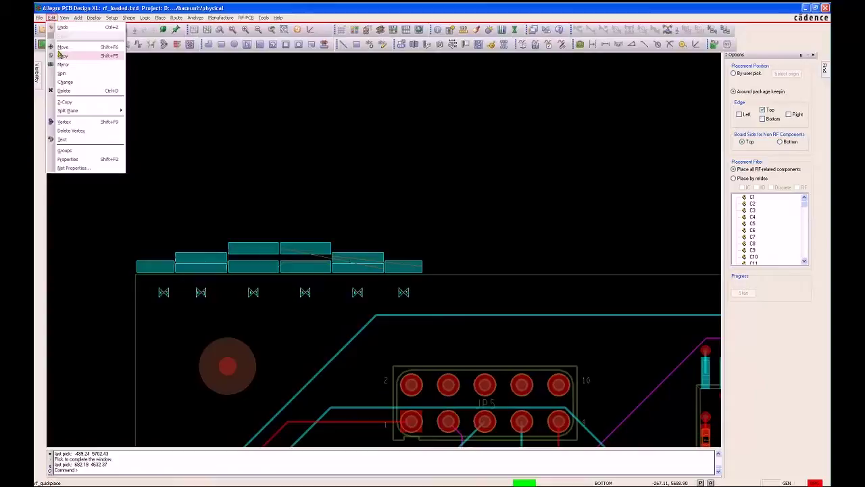
pyautogui.click(117, 216)
pyautogui.click(440, 273)
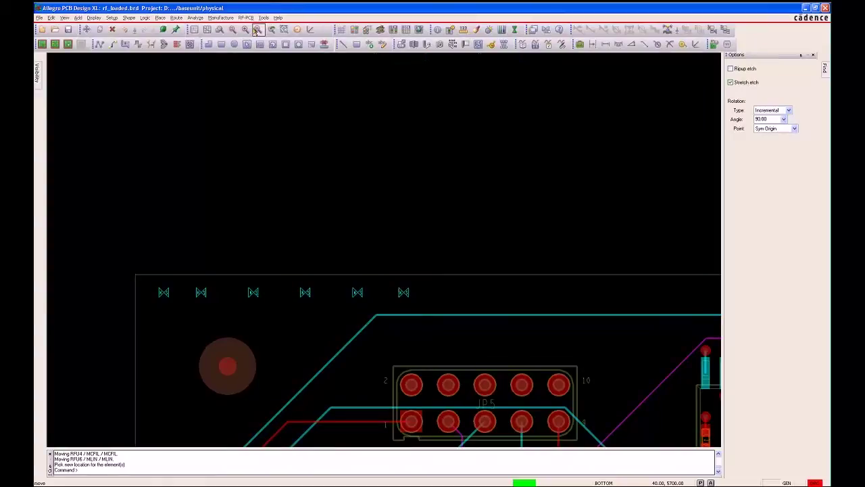
pyautogui.click(257, 30)
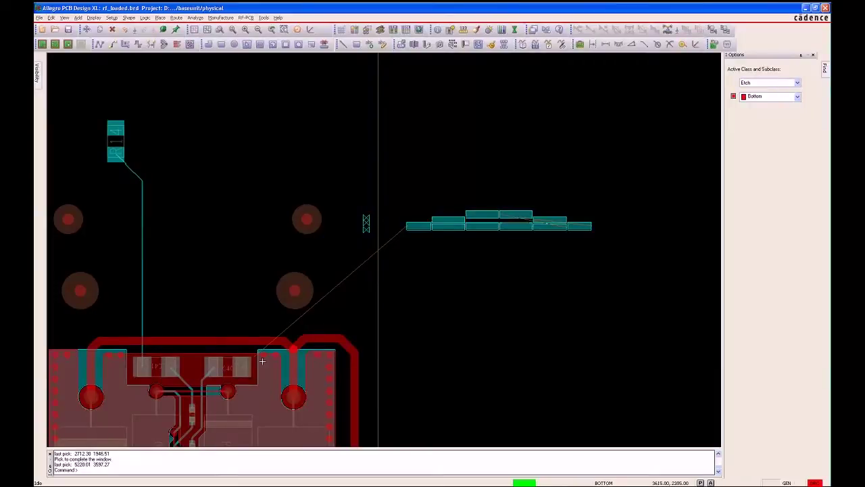
# Use RF-PCB Snap to join the six filter sections pin-to-pin into a chain from C40.
pyautogui.click(242, 350)
pyautogui.click(245, 17)
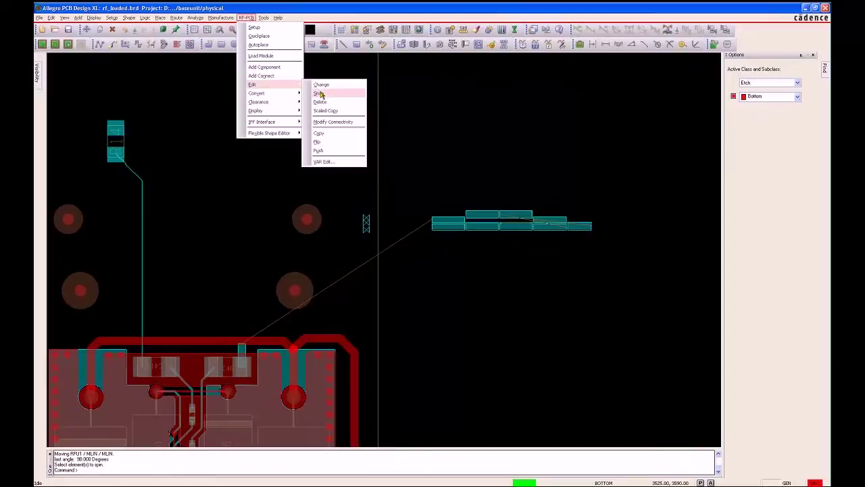
pyautogui.click(319, 94)
pyautogui.click(430, 219)
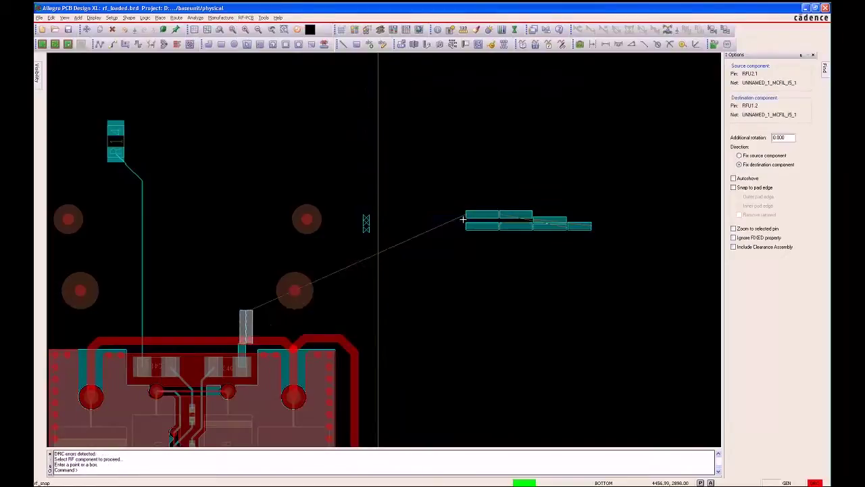
pyautogui.click(465, 214)
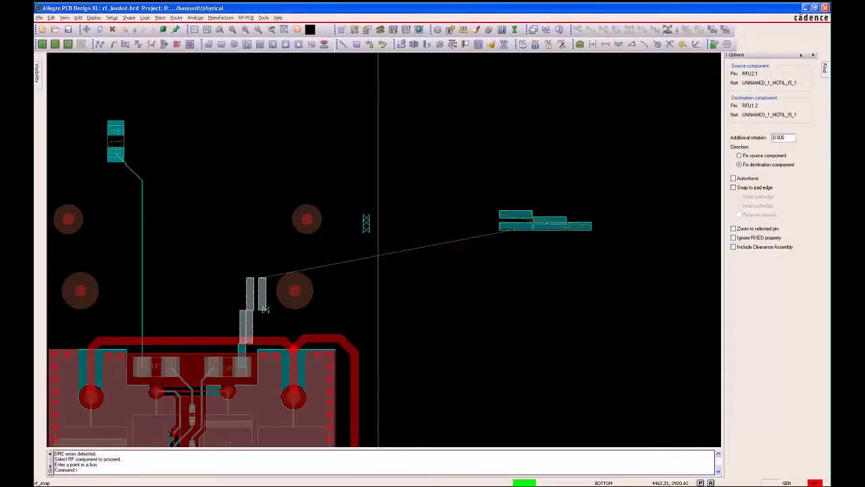
pyautogui.click(534, 225)
pyautogui.click(587, 228)
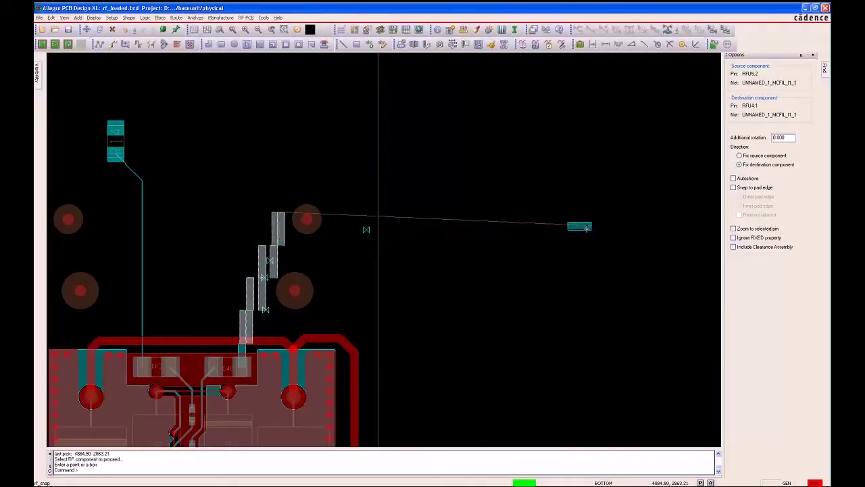
pyautogui.click(588, 226)
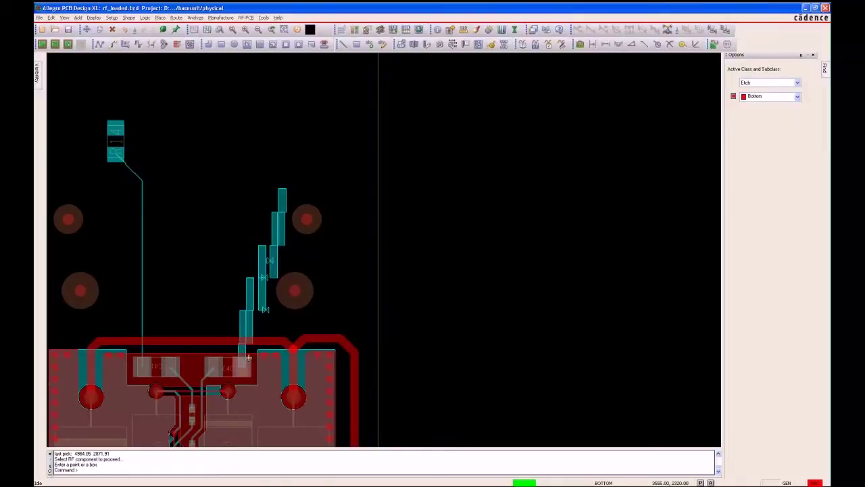
# Lengthen the lowest filter lead line to 500 mils.
pyautogui.click(193, 193)
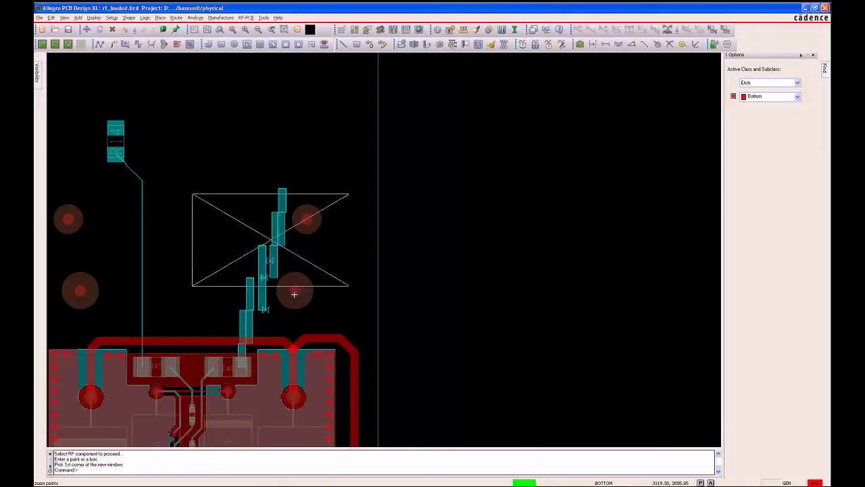
pyautogui.click(328, 322)
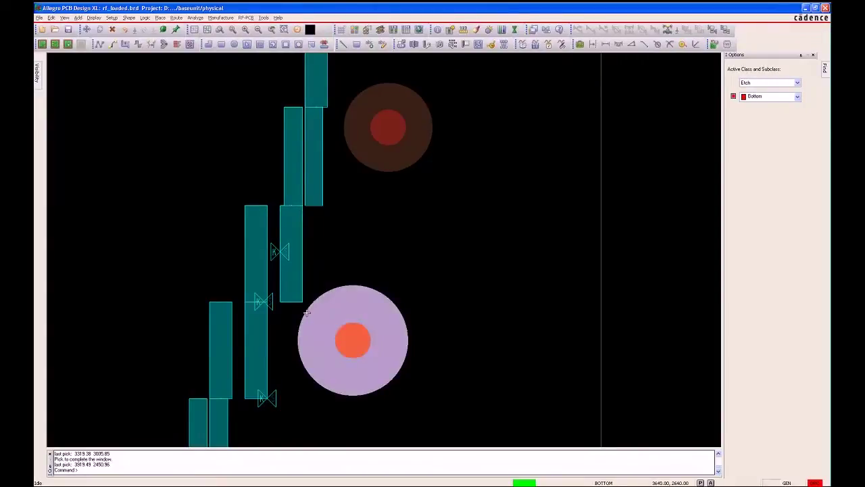
pyautogui.click(259, 30)
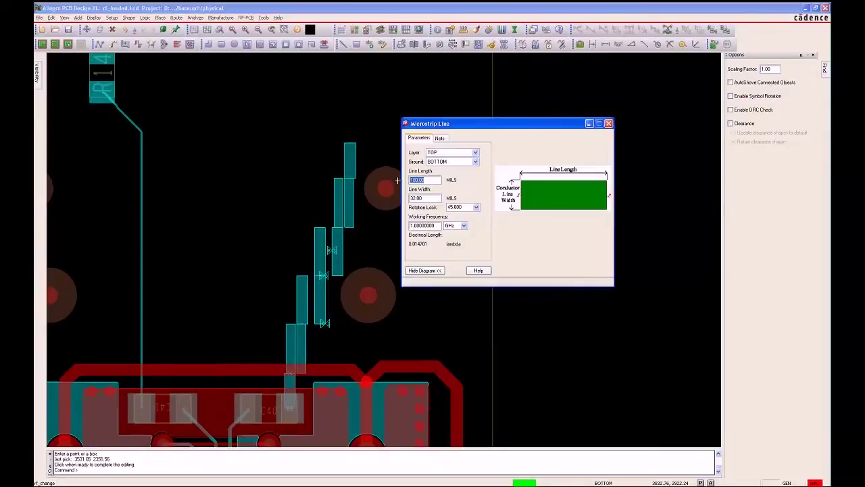
pyautogui.write('500')
pyautogui.press('Tab')
pyautogui.click(302, 288)
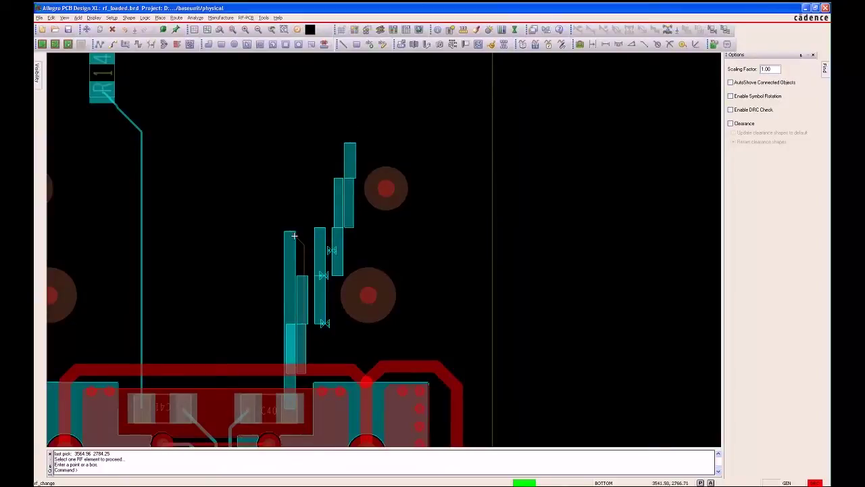
# Snap the filter component onto the lengthened lead line and pan to check the joint.
pyautogui.click(246, 17)
pyautogui.click(267, 101)
pyautogui.click(289, 371)
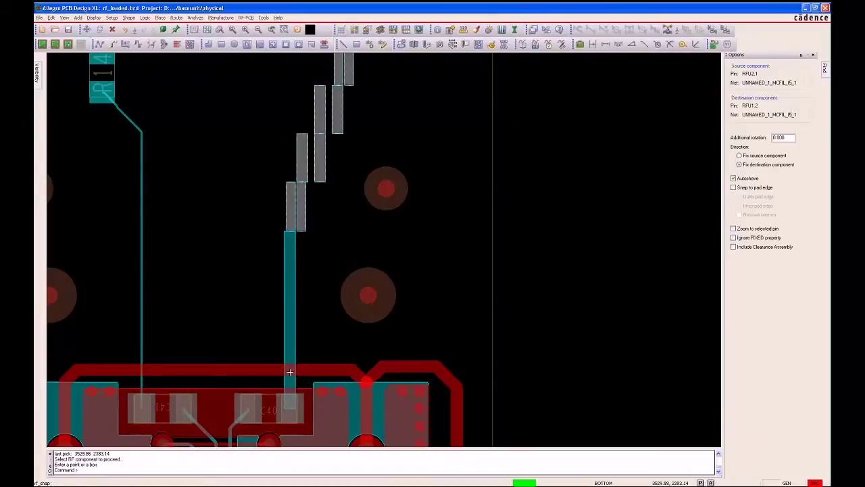
pyautogui.rightClick(250, 216)
pyautogui.click(263, 224)
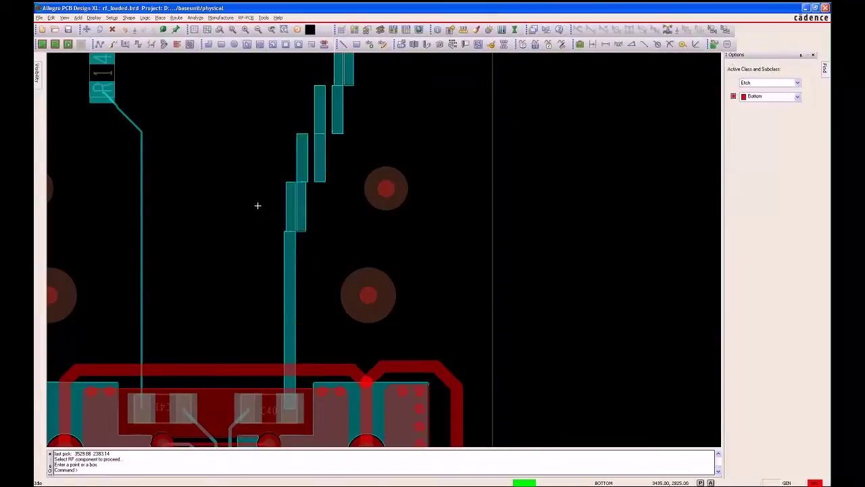
pyautogui.press('Up')
pyautogui.press('Right')
pyautogui.press('Down')
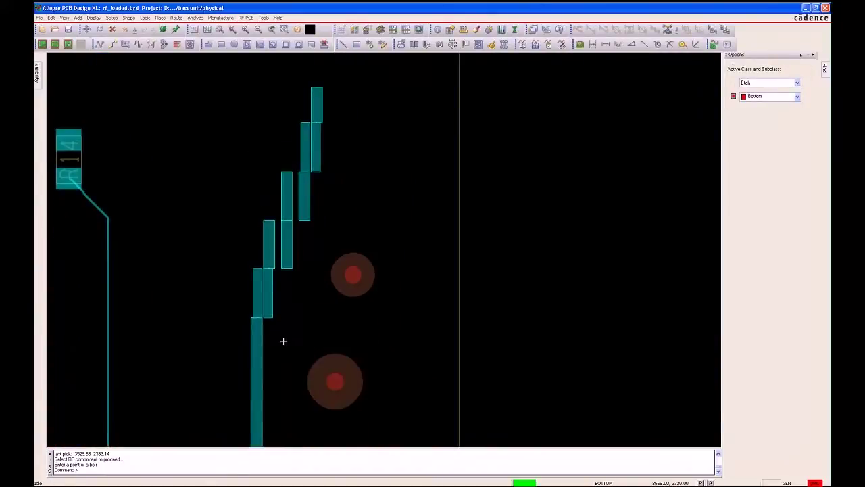
pyautogui.press('Down')
pyautogui.press('Down')
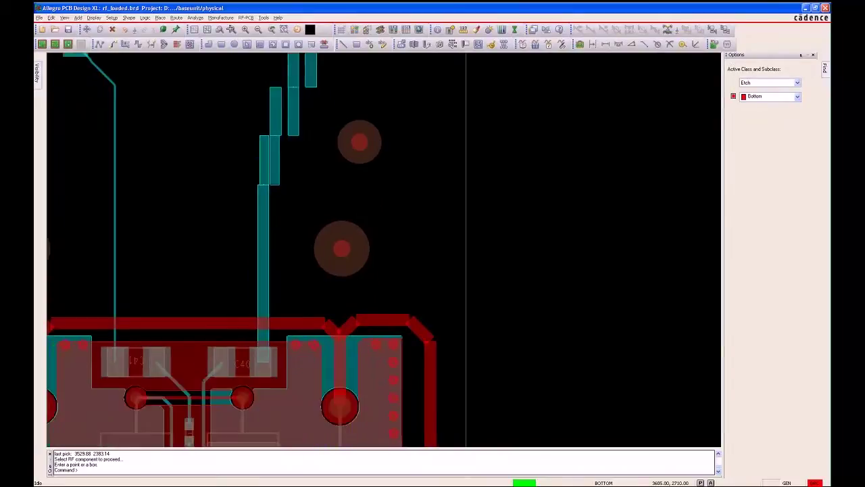
# Set up the IFF export, checking the layer map's ADS layer for ETCH/TOP.
pyautogui.click(259, 29)
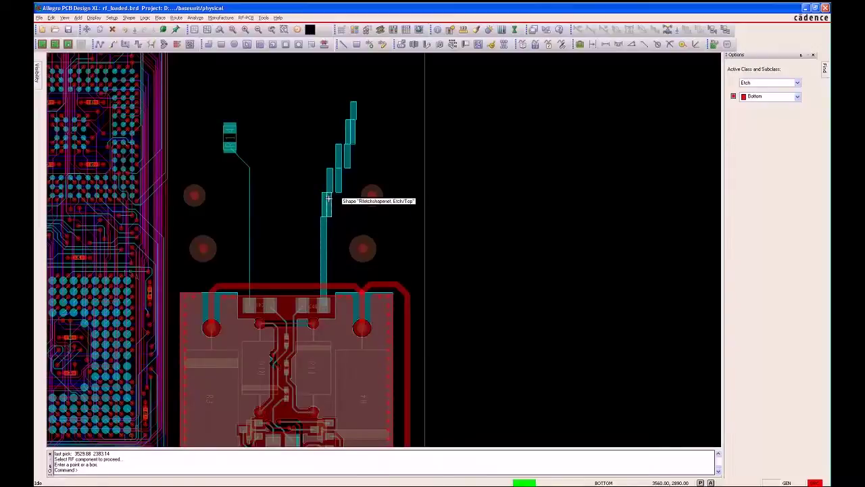
pyautogui.click(326, 250)
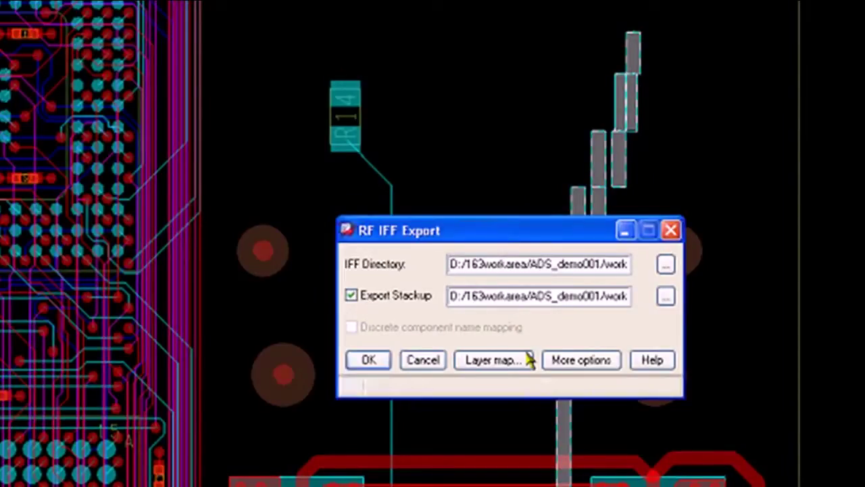
pyautogui.click(489, 363)
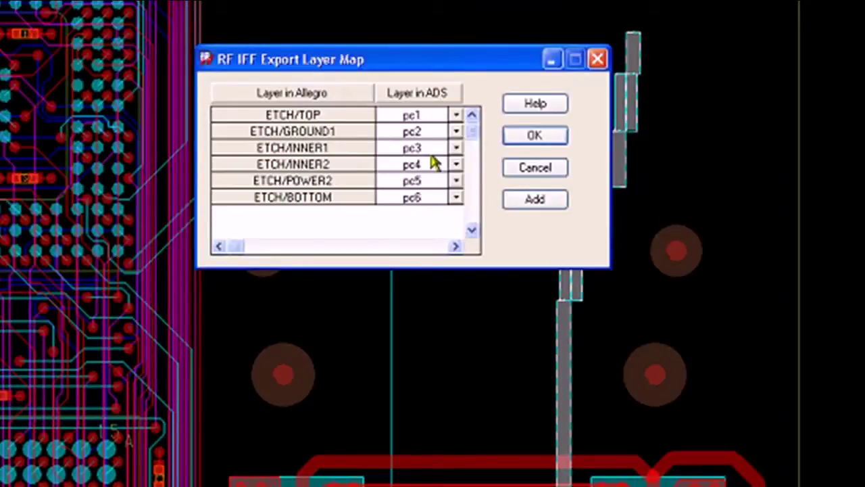
pyautogui.click(457, 115)
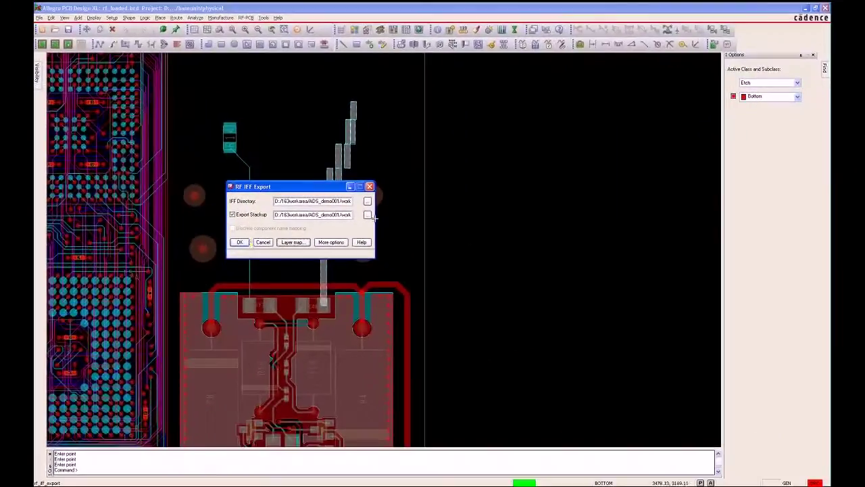
# Run the export, dismiss the report, and decline saving rf_loaded.brd.
pyautogui.click(243, 243)
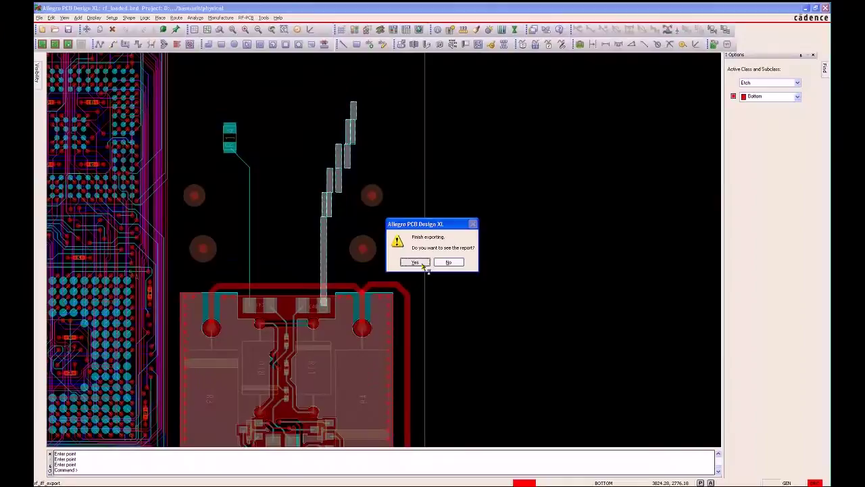
pyautogui.click(420, 263)
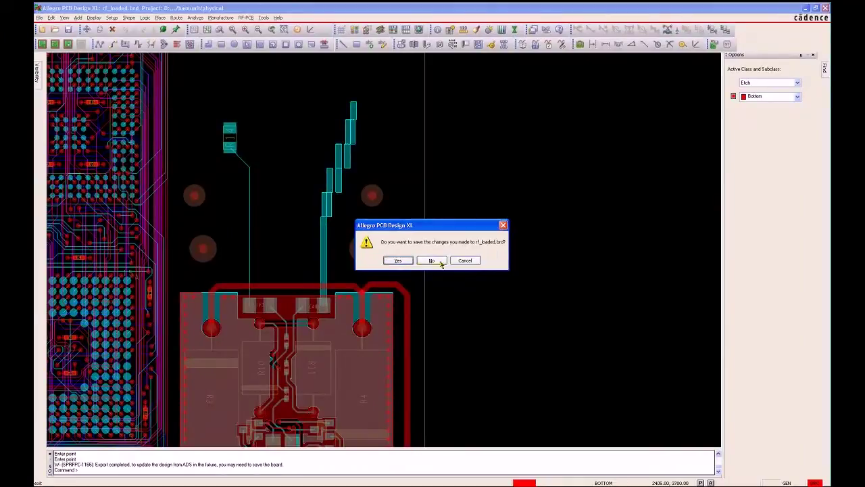
pyautogui.click(438, 260)
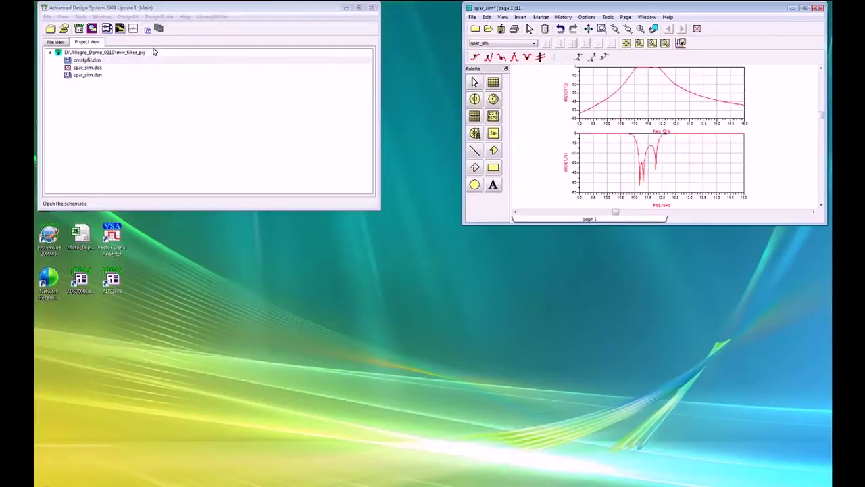
# Import the exported IFF filter file into a new layout named 'reloaded'.
pyautogui.click(118, 30)
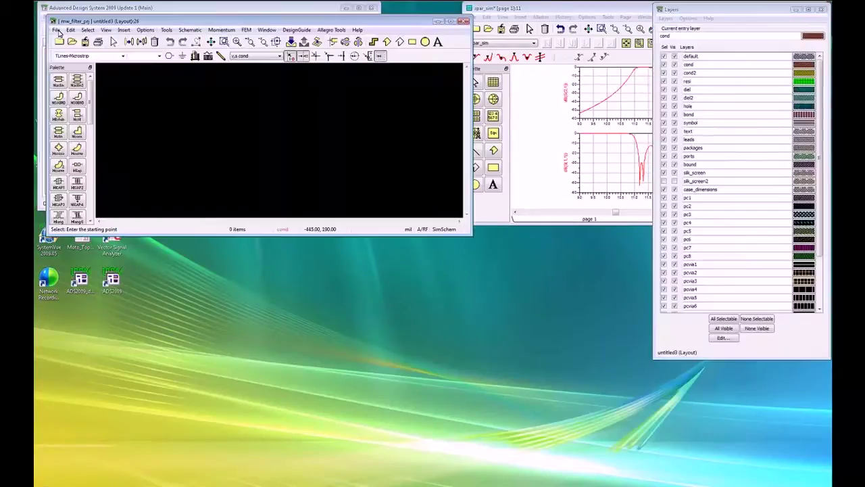
pyautogui.click(56, 30)
pyautogui.click(76, 164)
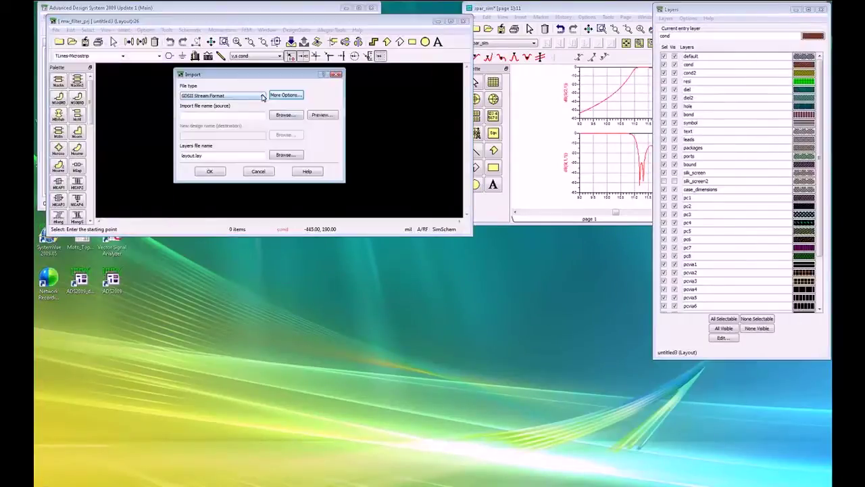
pyautogui.click(262, 95)
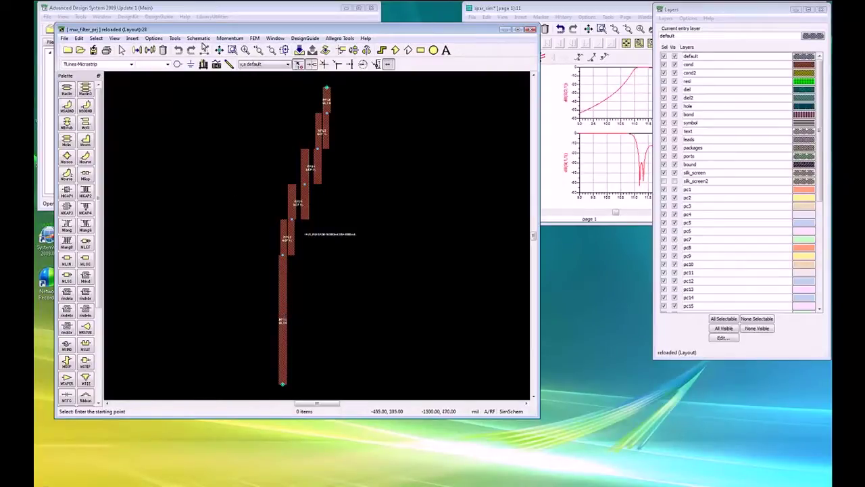
# Generate a schematic from the reloaded layout, then open spar_sim.dsn.
pyautogui.click(198, 38)
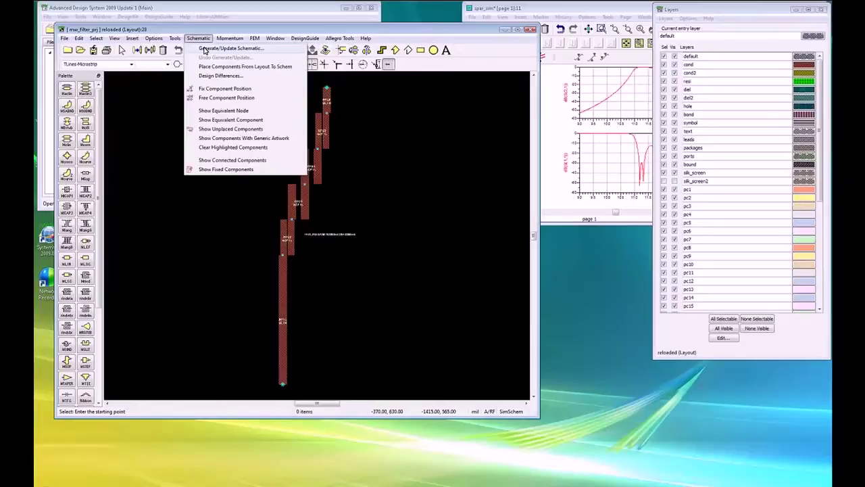
pyautogui.click(204, 49)
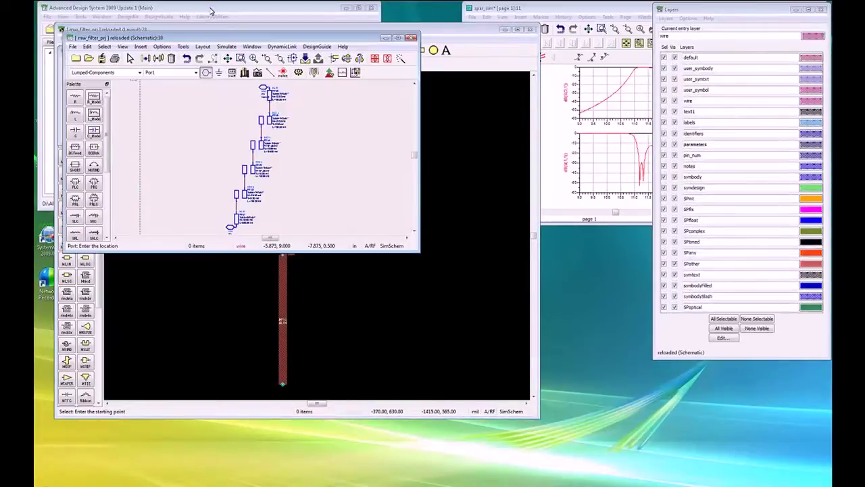
pyautogui.click(211, 10)
pyautogui.doubleClick(80, 83)
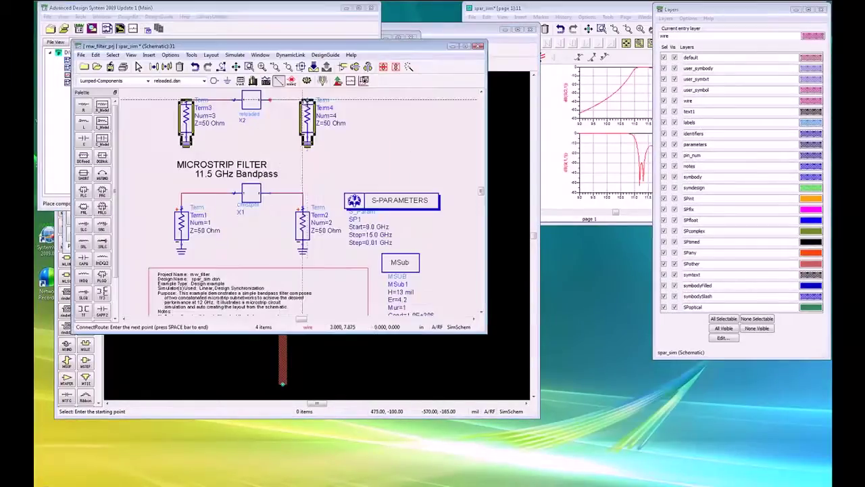
# Wire the reloaded block X2 between Term3 and Term4 and run the S-parameter simulation.
pyautogui.click(307, 100)
pyautogui.rightClick(320, 134)
pyautogui.click(295, 228)
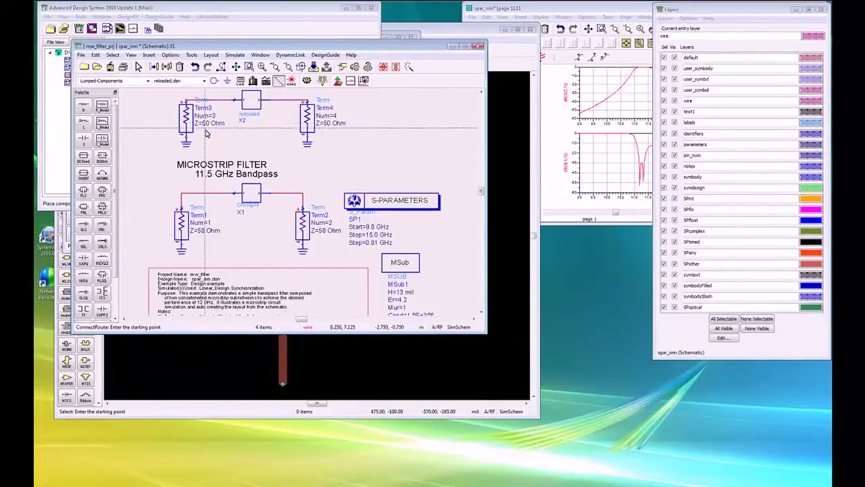
pyautogui.click(307, 80)
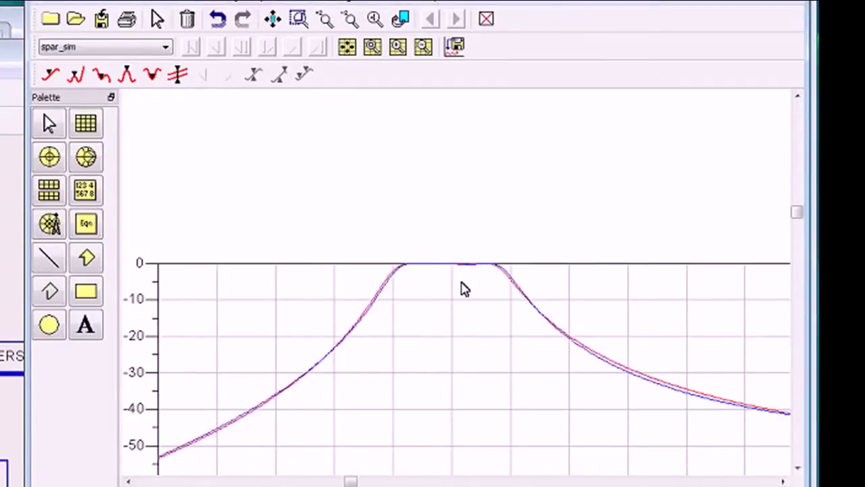
# Zoom the plots to compare dB(S(4,3)) with dB(S(2,1)) and dB(S(3,3)) with dB(S(1,1)).
pyautogui.scroll(-3, 465, 285)
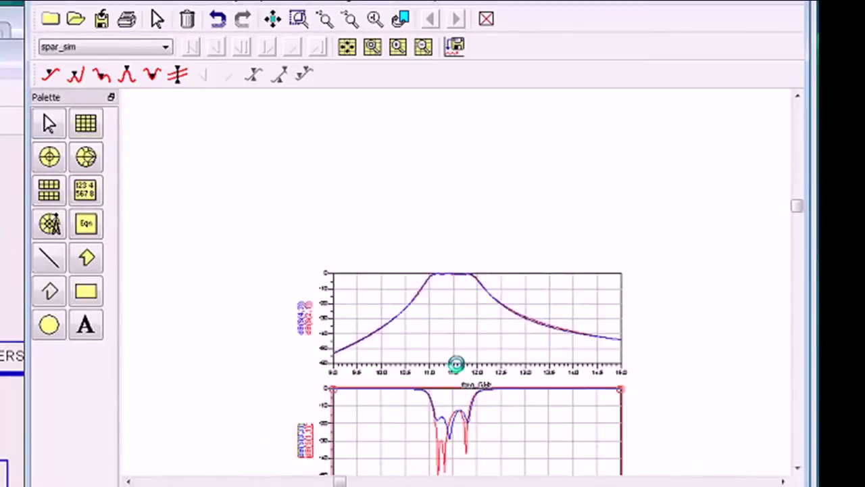
pyautogui.scroll(1, 454, 352)
pyautogui.scroll(2, 457, 291)
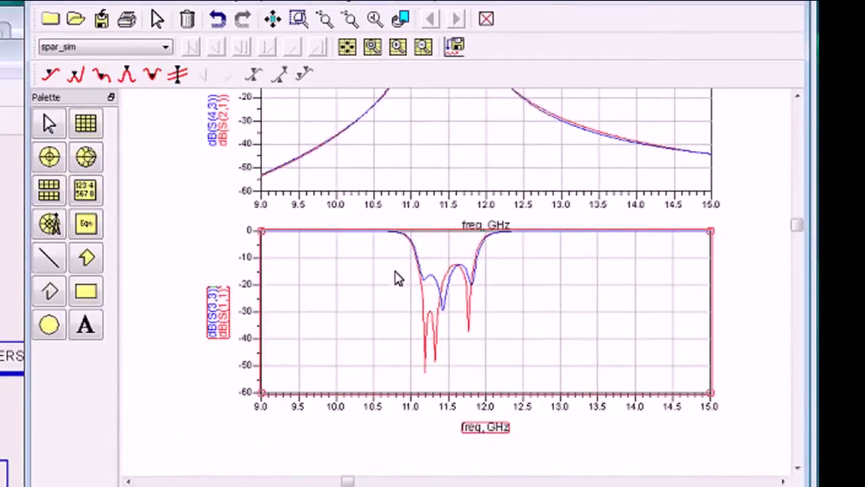